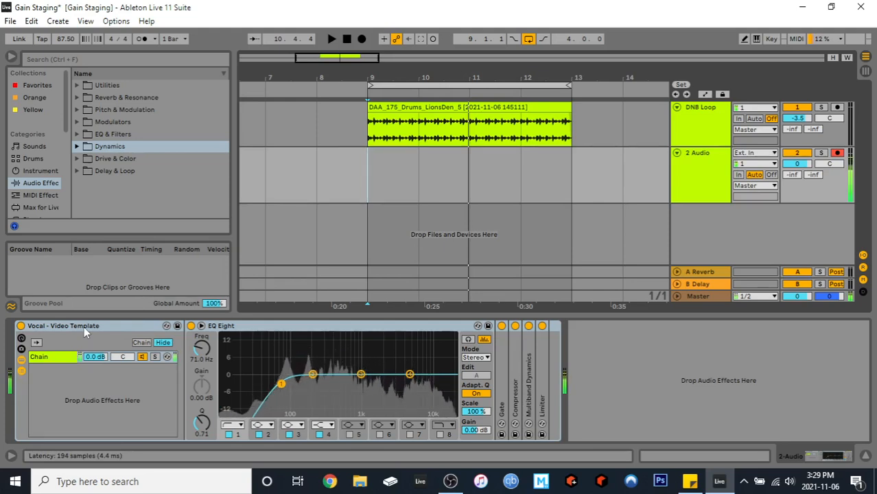
Collapse the Vocal - Video Template rack, play the loop from bar 9, and check the track peak levels in Session View.
double_click(94, 326)
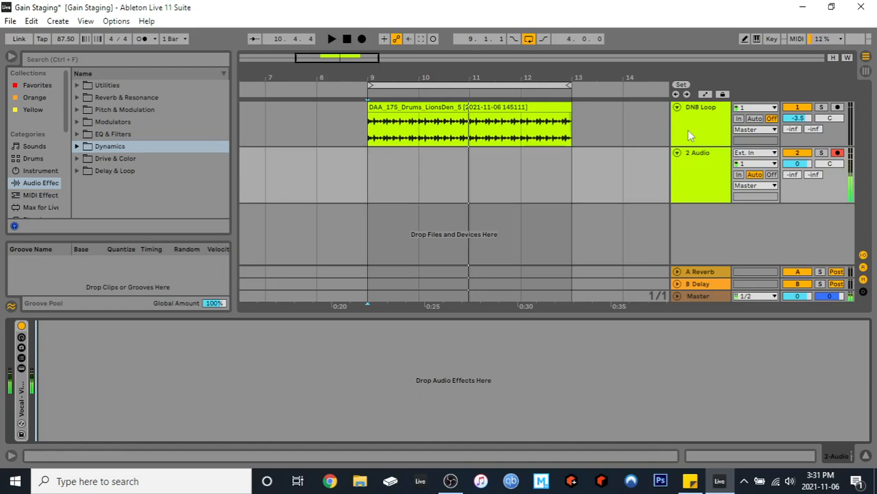
click(368, 171)
key(space)
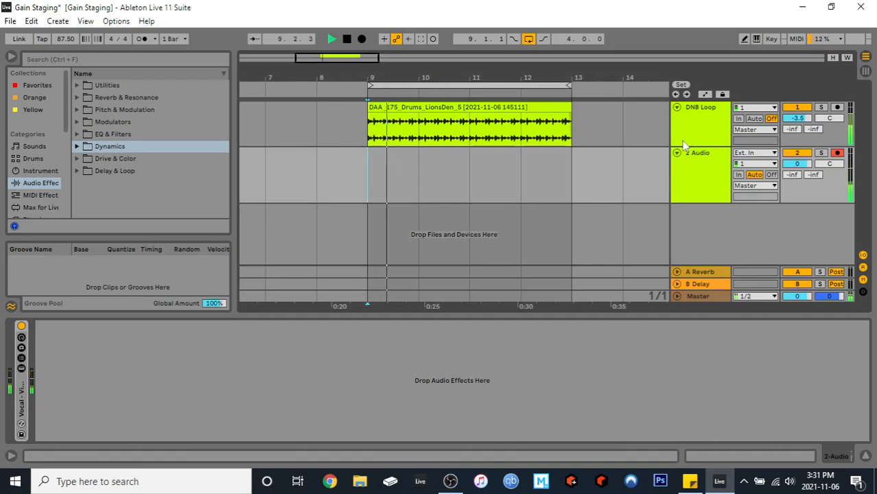
key(Tab)
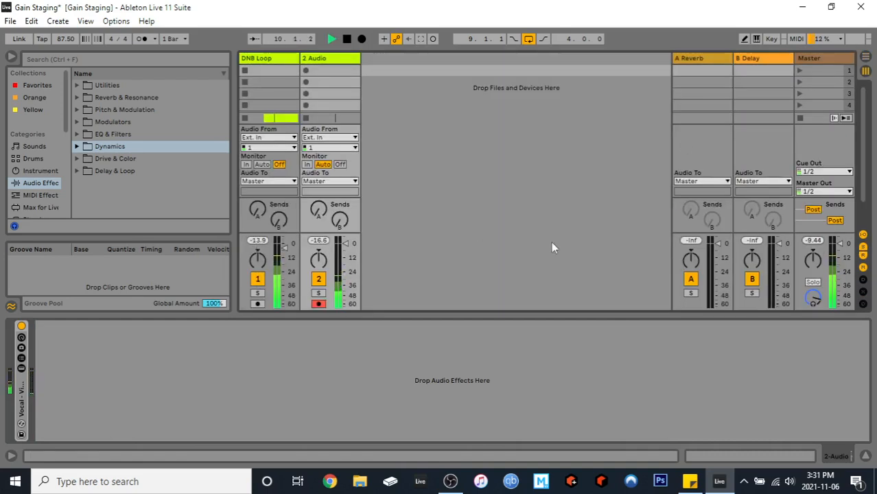
key(space)
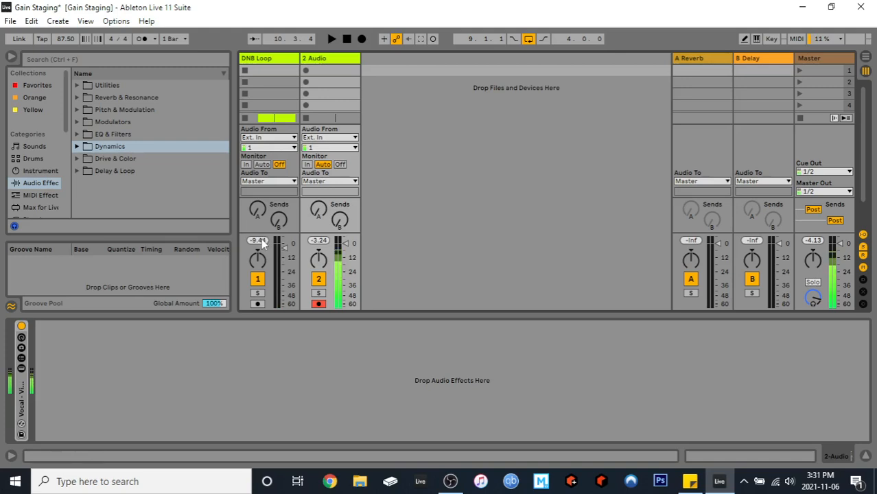
key(Tab)
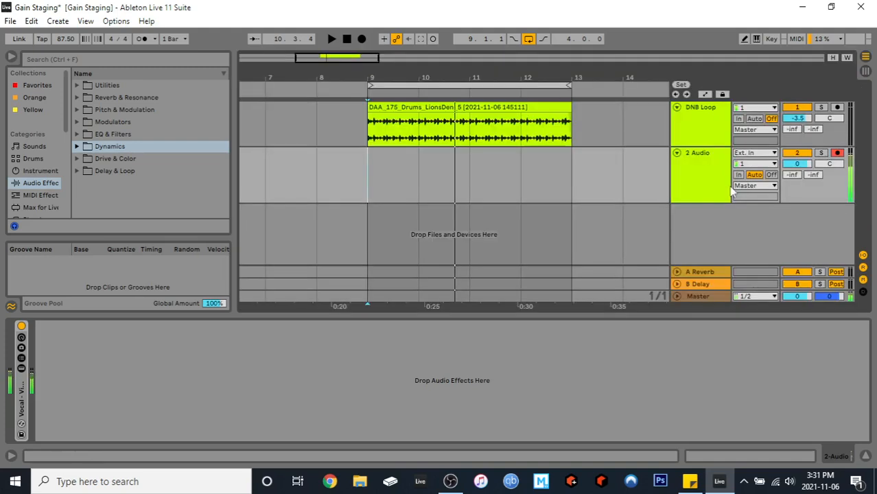
Show the DNB Loop track's devices, play from bar 9, and turn on the inner Audio Effect Rack containing Overdrive.
click(694, 133)
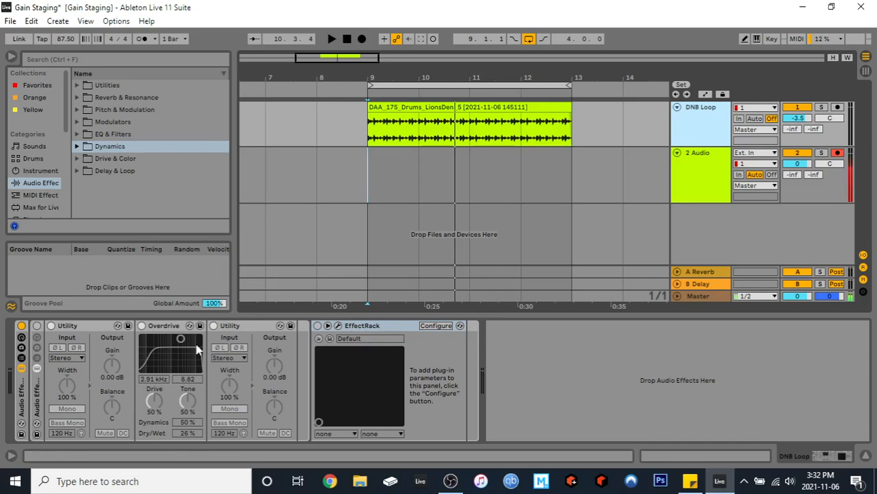
click(386, 195)
click(715, 127)
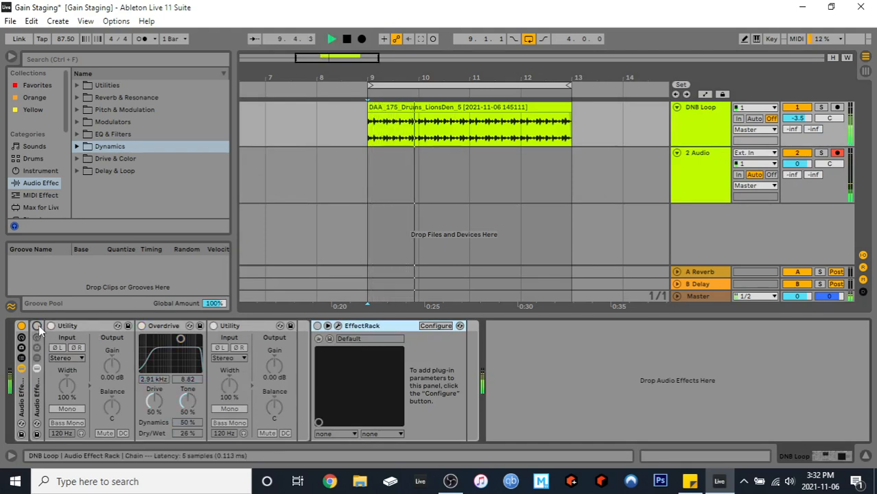
click(37, 326)
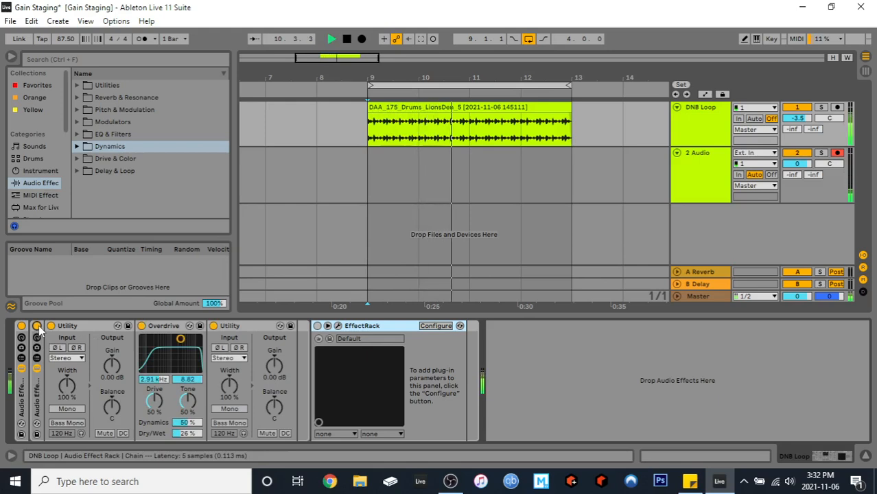
key(space)
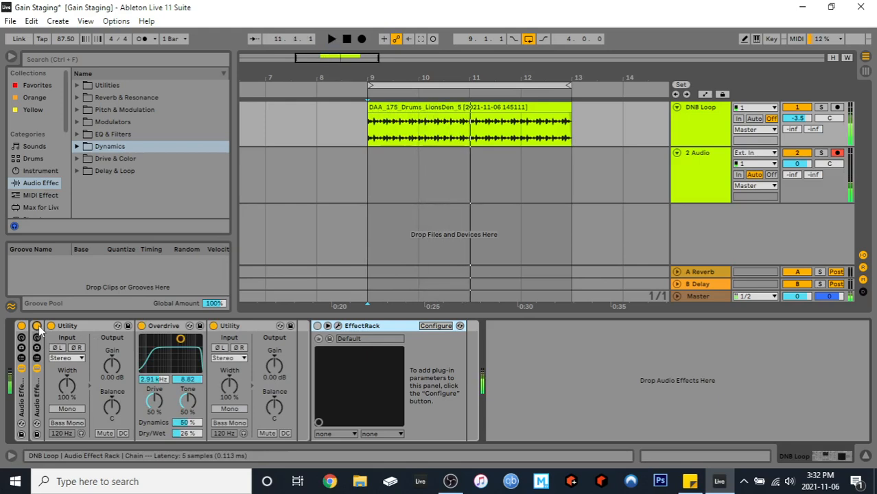
Bypass the Utility after Overdrive and try a gain of 4.06 dB on the first Utility during playback, resetting it to 0.00 dB.
click(214, 326)
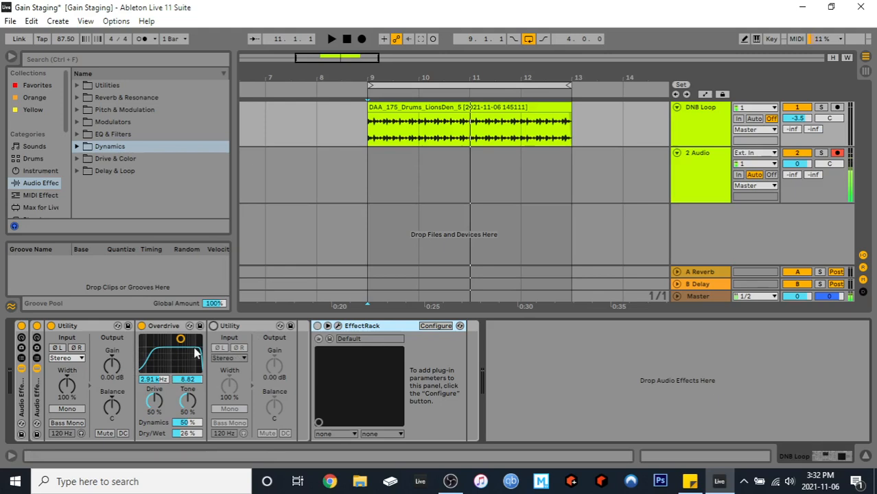
key(space)
mouse_move(114, 367)
mouse_down()
mouse_move(114, 342)
mouse_move(114, 359)
mouse_up()
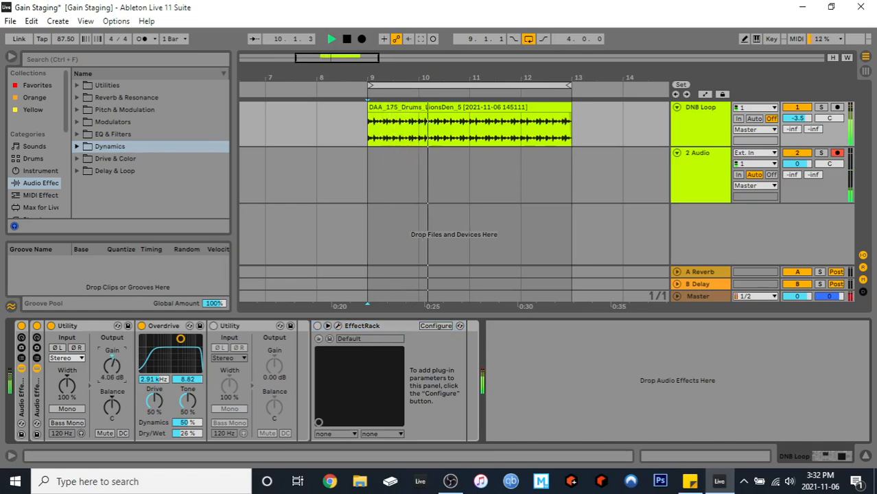
double_click(112, 366)
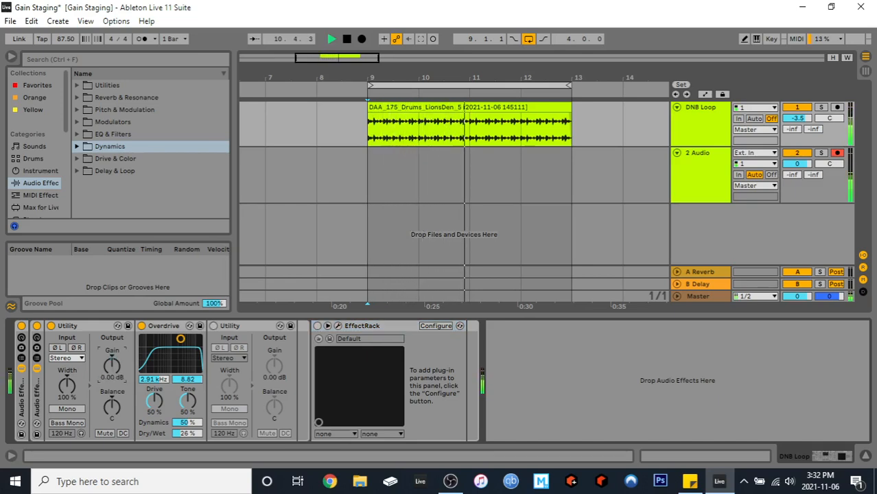
key(space)
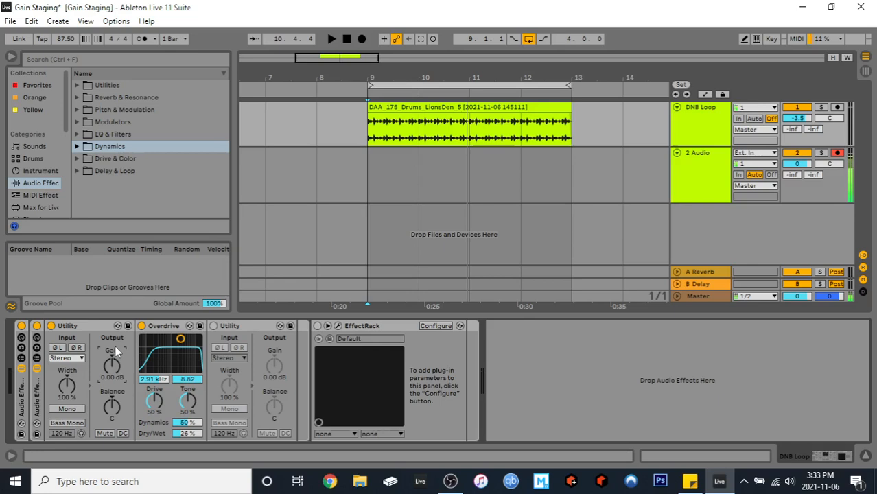
Turn on the EffectRack plug-in temporarily and view its window's input, output and mix controls, closing it when done.
click(231, 327)
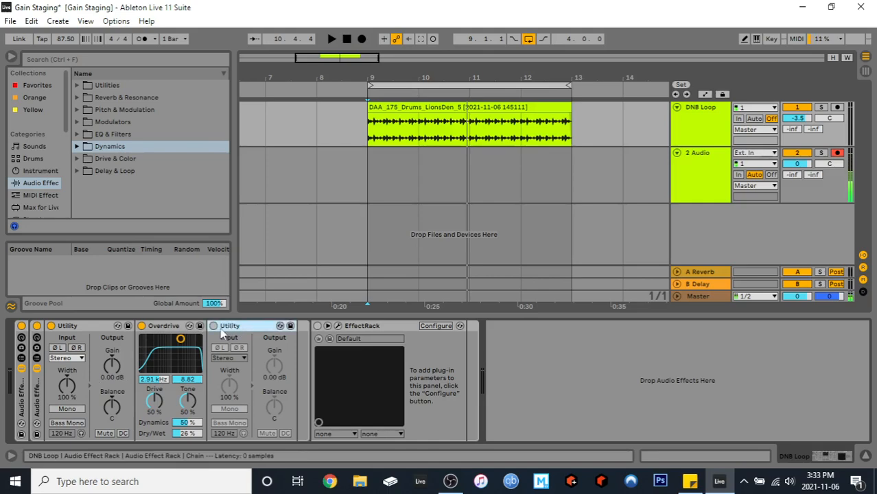
click(317, 326)
click(343, 329)
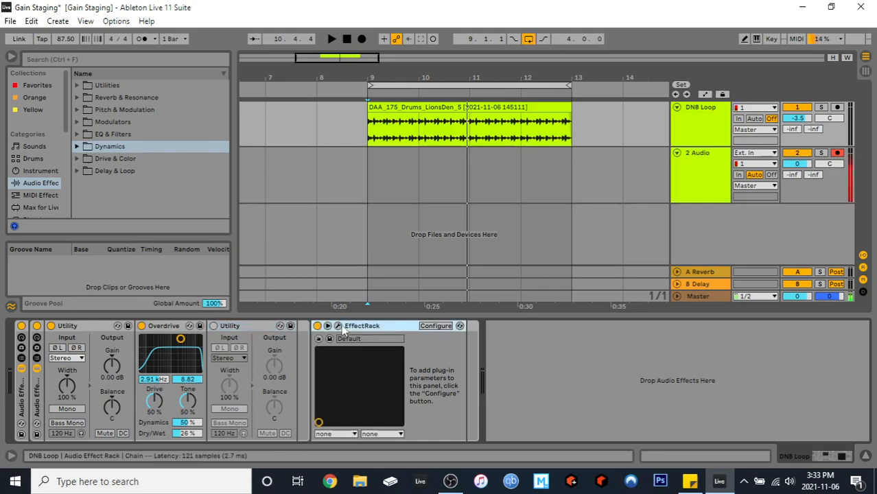
click(338, 326)
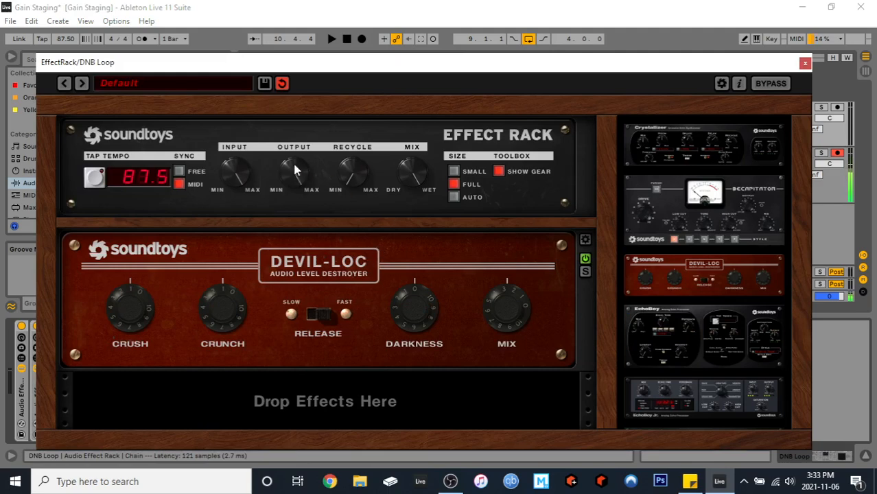
click(805, 63)
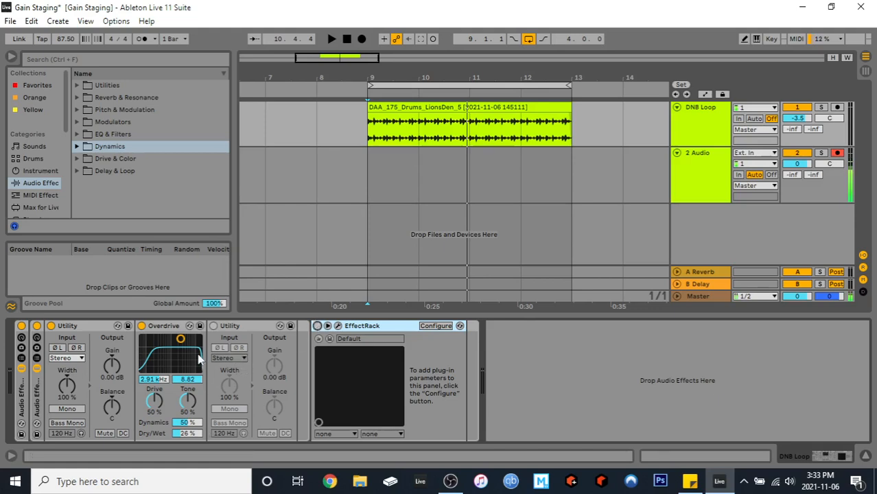
Play the loop in Session View and compare the DNB Loop peak level with Overdrive bypassed and active.
key(space)
key(Tab)
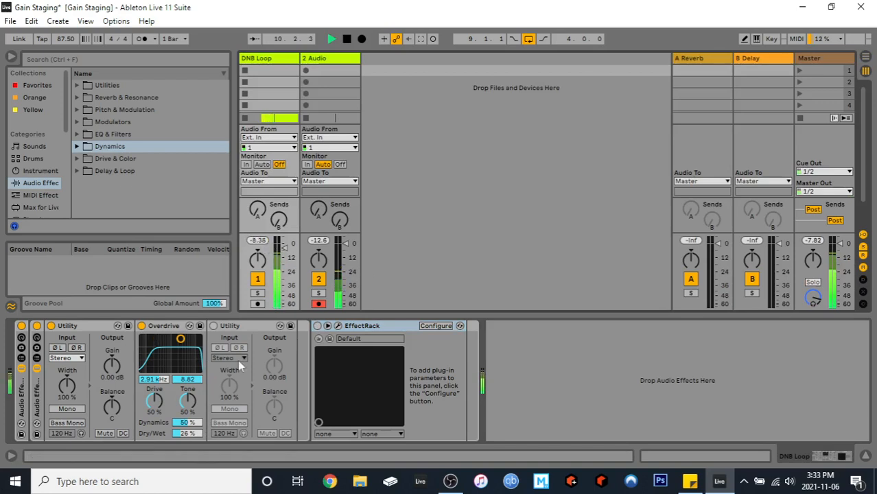
click(142, 326)
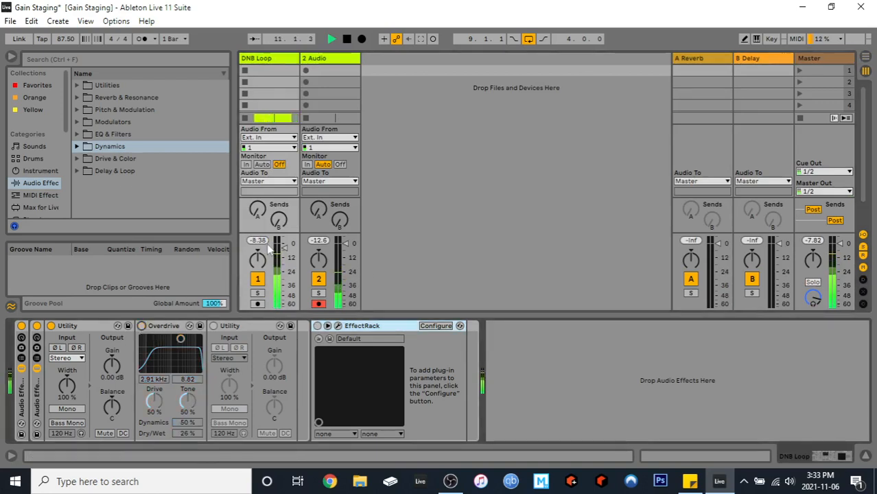
click(141, 327)
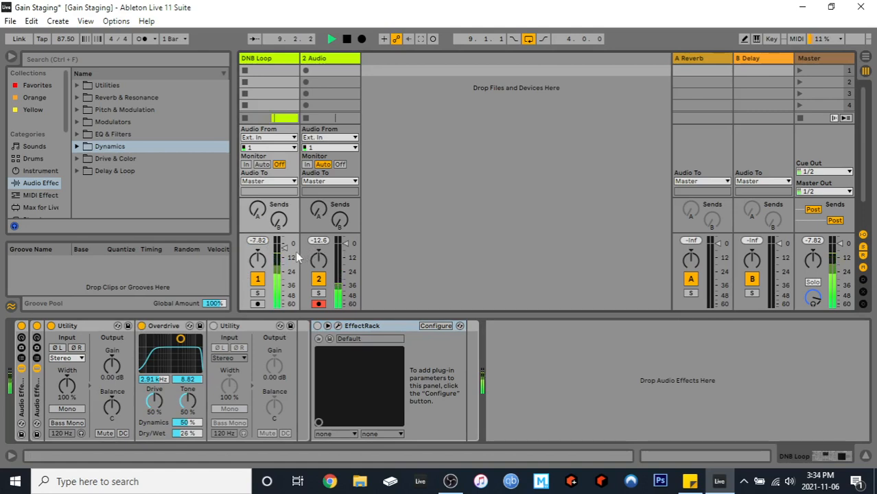
key(space)
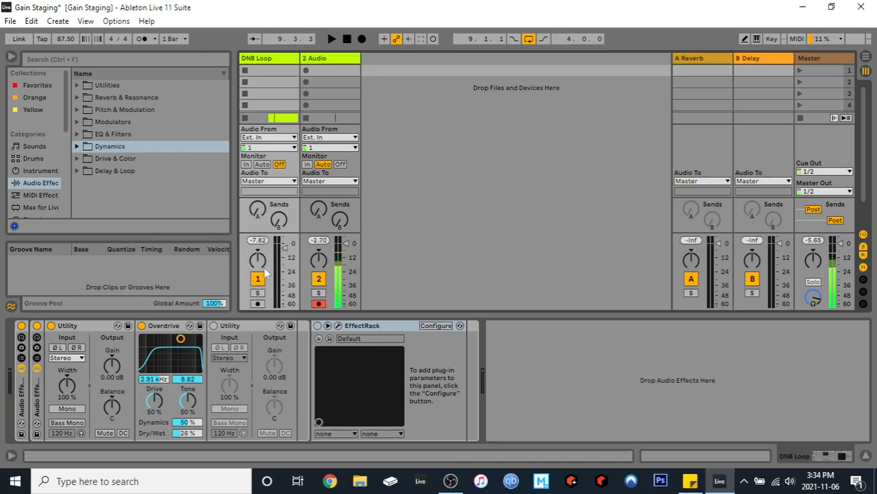
During playback, turn on the Utility after Overdrive and lower its gain to -2.11 dB.
click(241, 324)
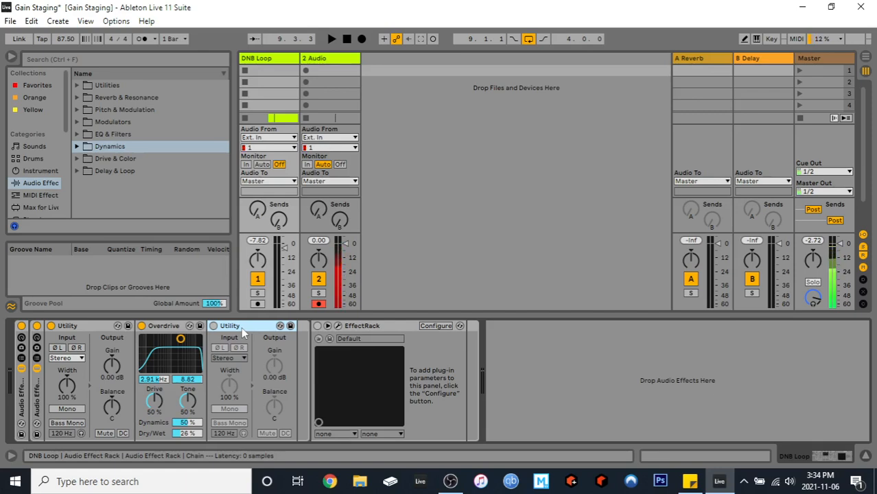
key(space)
click(213, 326)
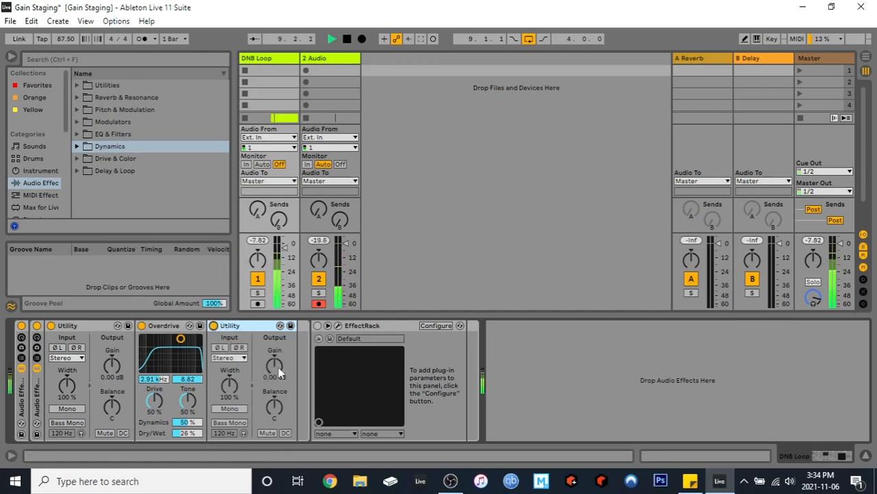
drag(276, 366, 276, 374)
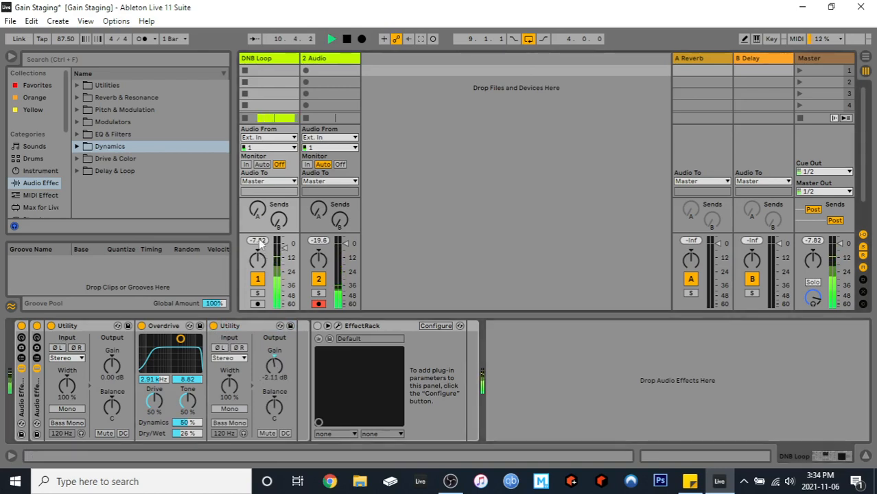
Compare the DNB Loop sound and peak level with the inner Audio Effect Rack bypassed and active during playback.
click(37, 327)
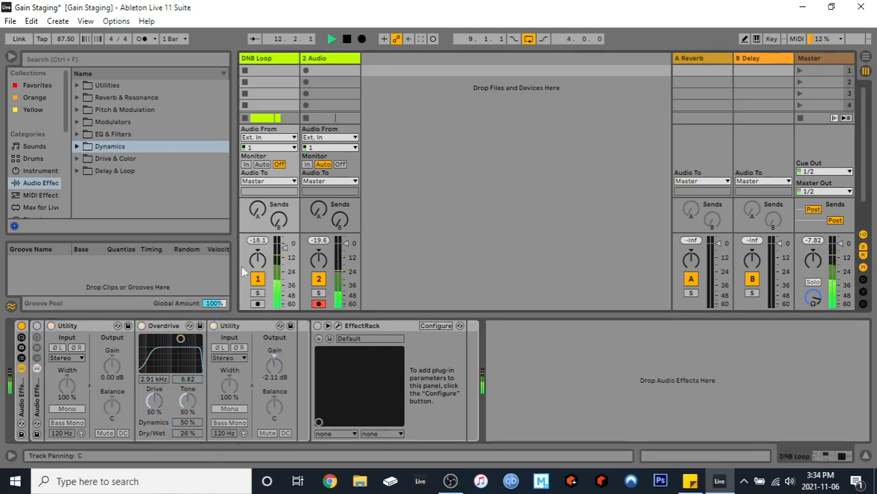
click(37, 327)
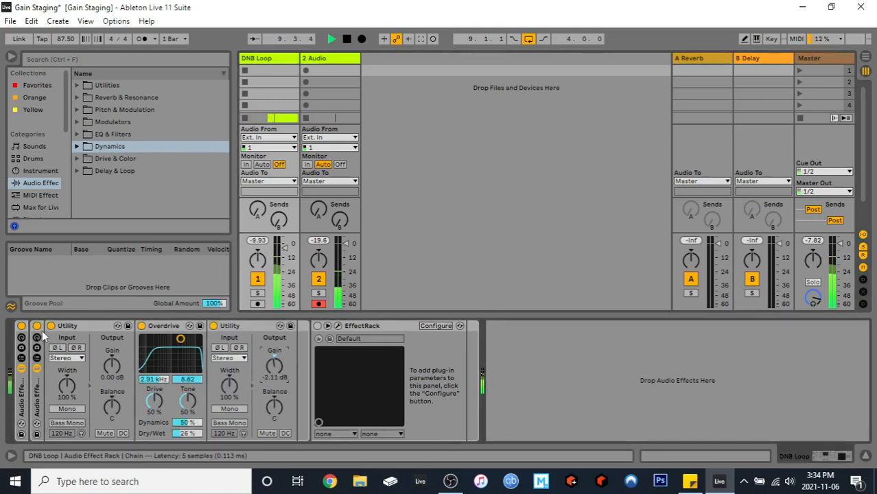
key(space)
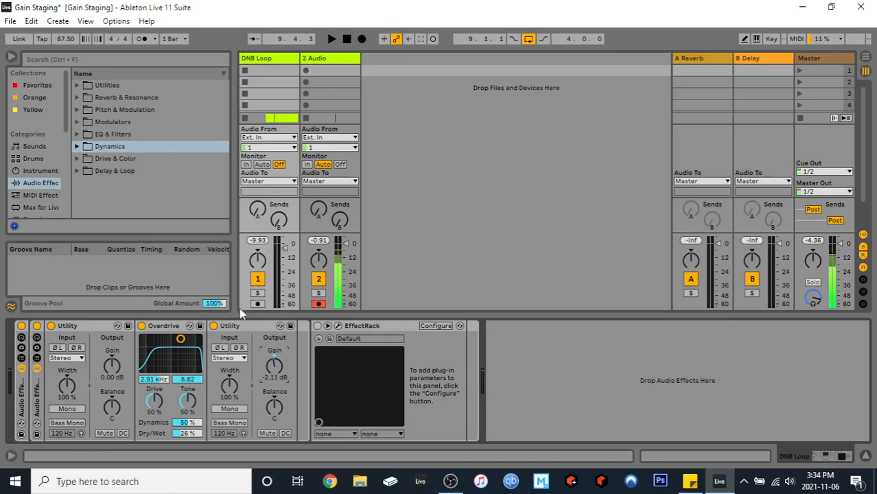
key(space)
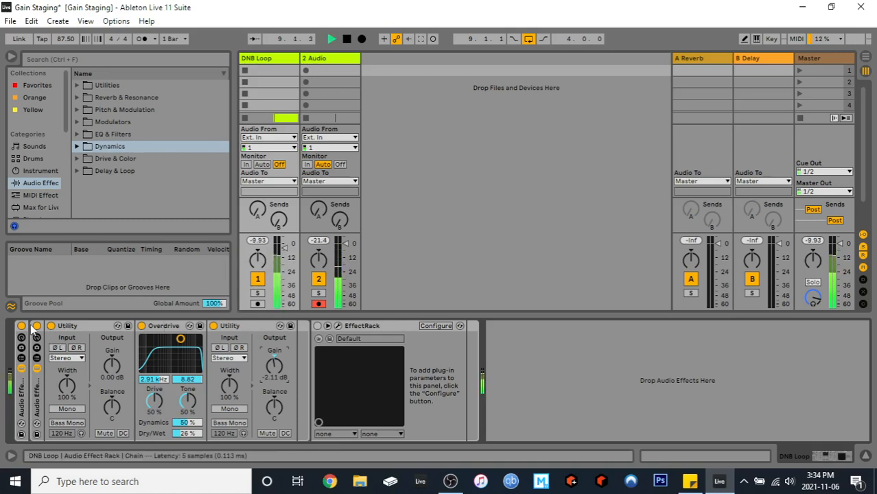
click(36, 326)
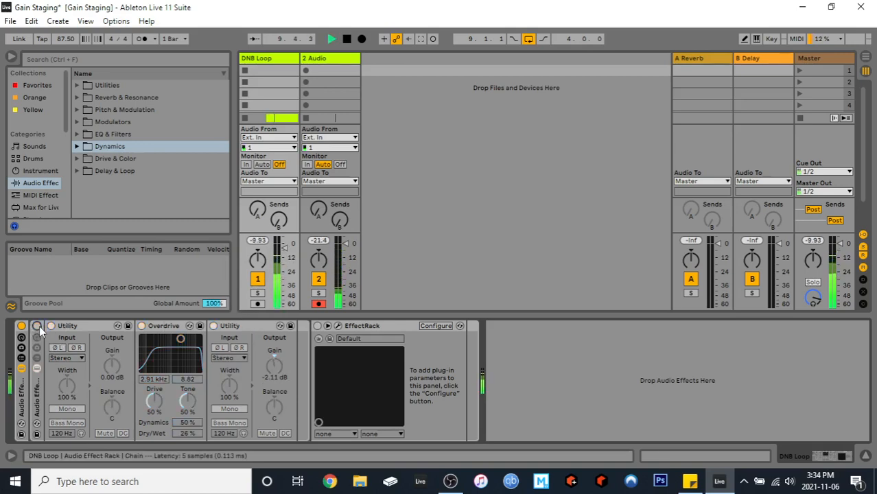
click(37, 326)
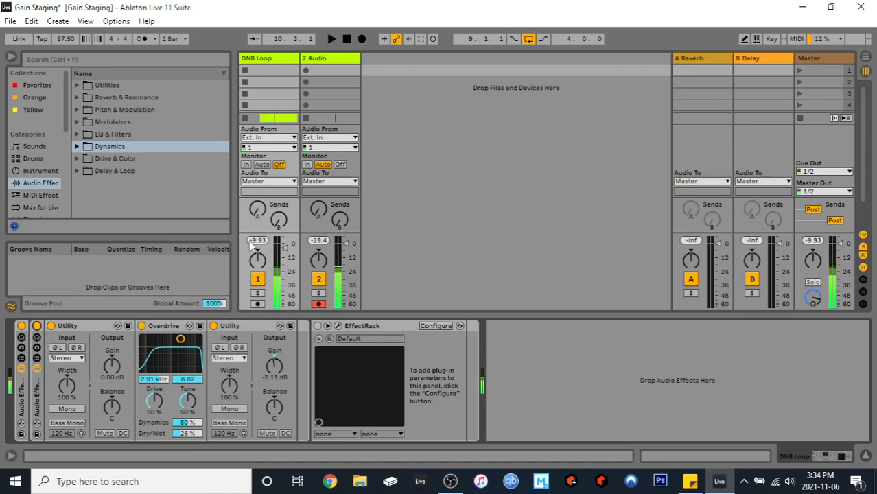
key(space)
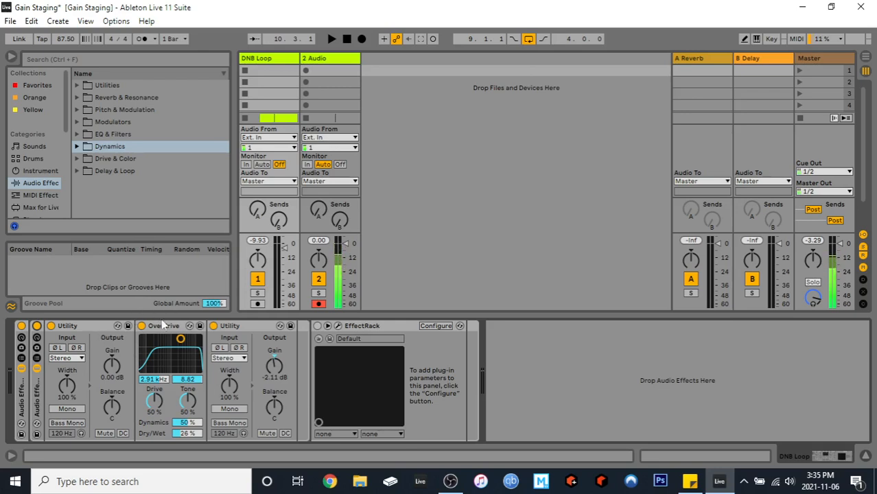
Collapse the first Utility, Overdrive and the second Utility in the DNB Loop device chain.
double_click(75, 327)
double_click(92, 327)
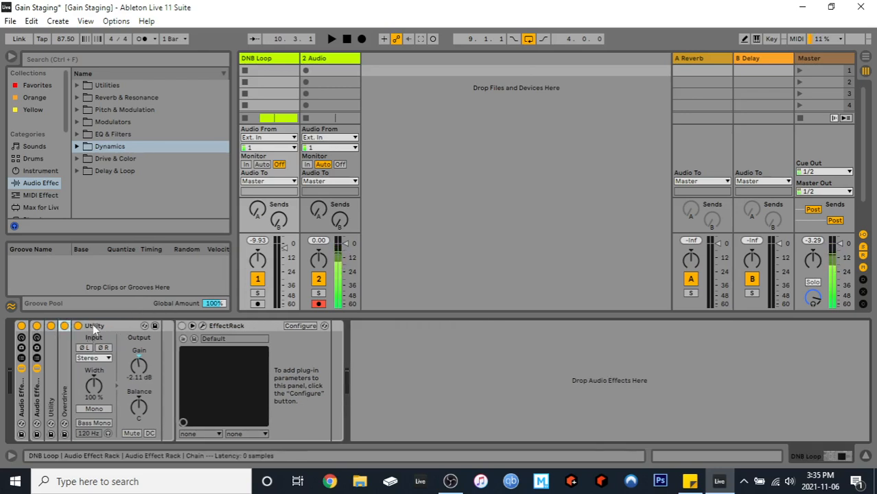
double_click(125, 327)
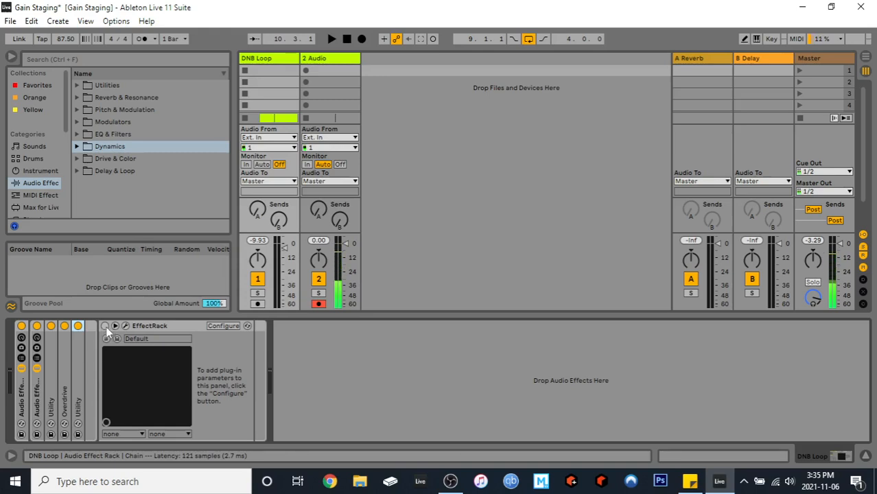
Start playback, turn on the EffectRack plug-in and open its window showing the Devil-Loc effect.
key(space)
click(105, 326)
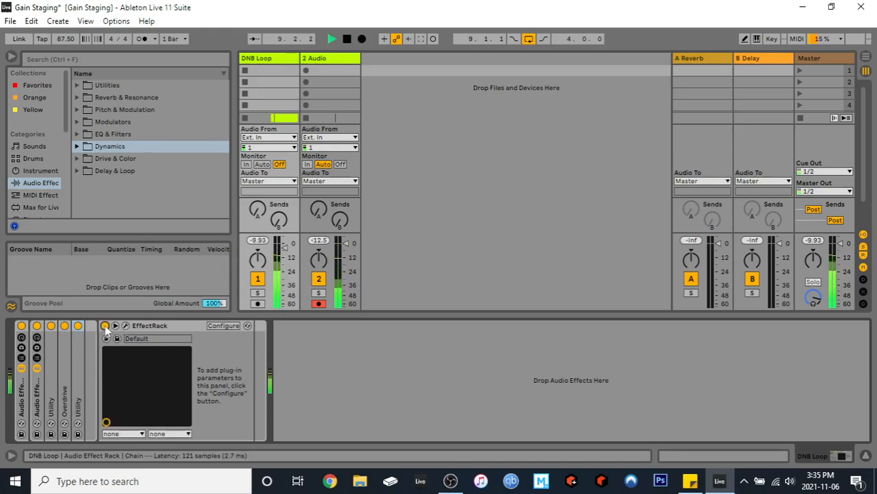
click(126, 327)
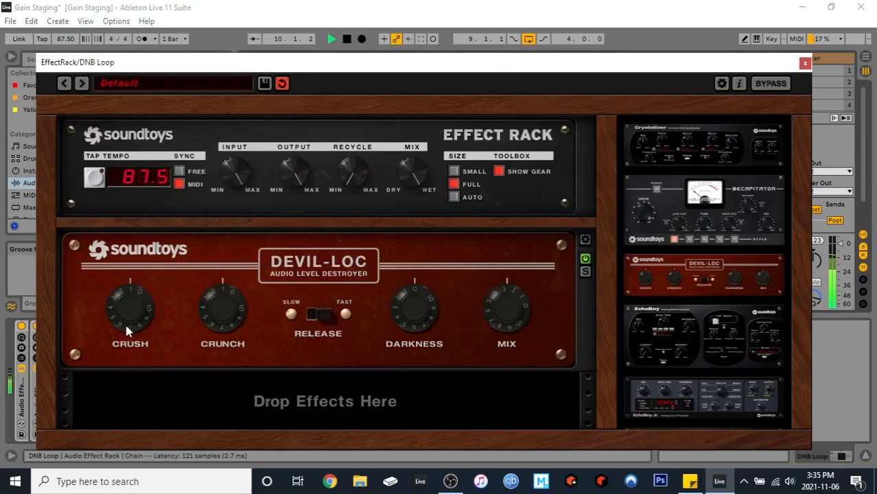
Close the EffectRack window and compare the DNB Loop peak level with the EffectRack device off and on during playback.
click(805, 64)
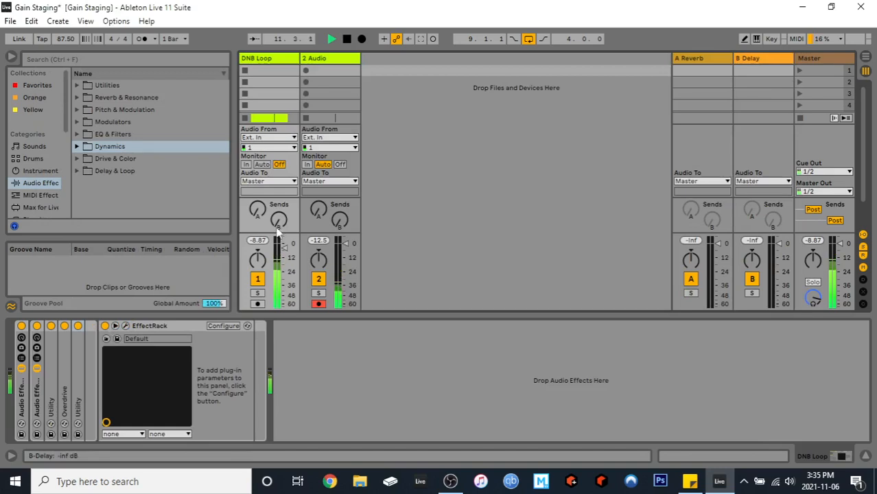
click(105, 327)
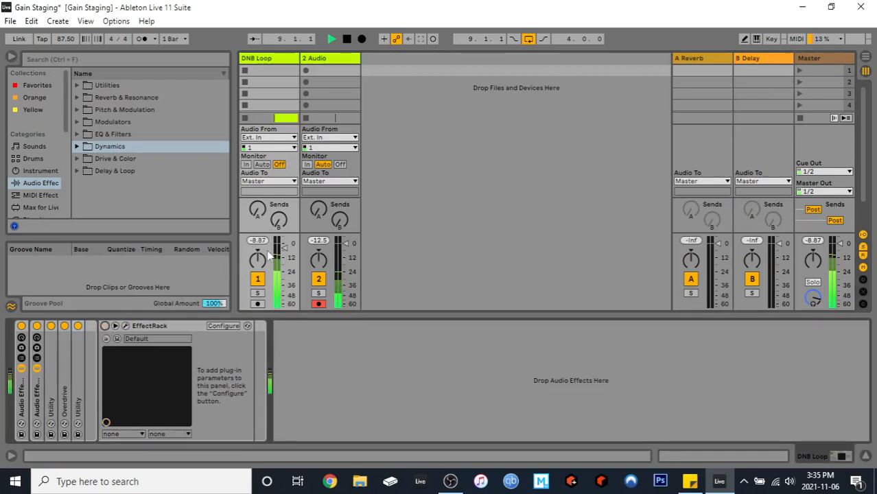
click(105, 326)
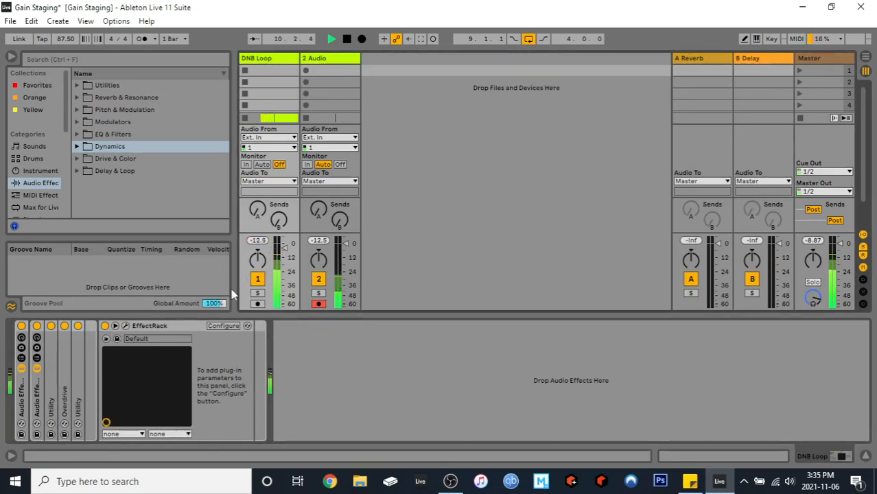
Reopen the EffectRack window, compare the sound with its internal bypass on and off, and close the window.
click(126, 326)
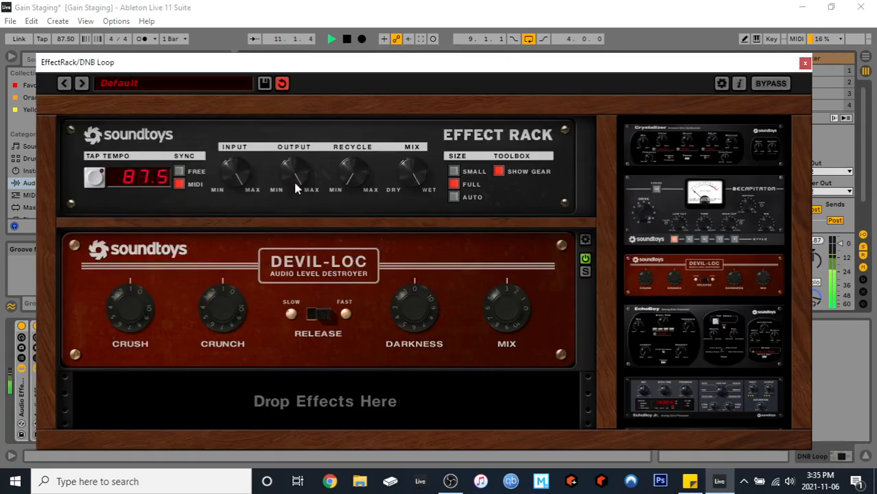
click(772, 85)
click(772, 86)
click(805, 64)
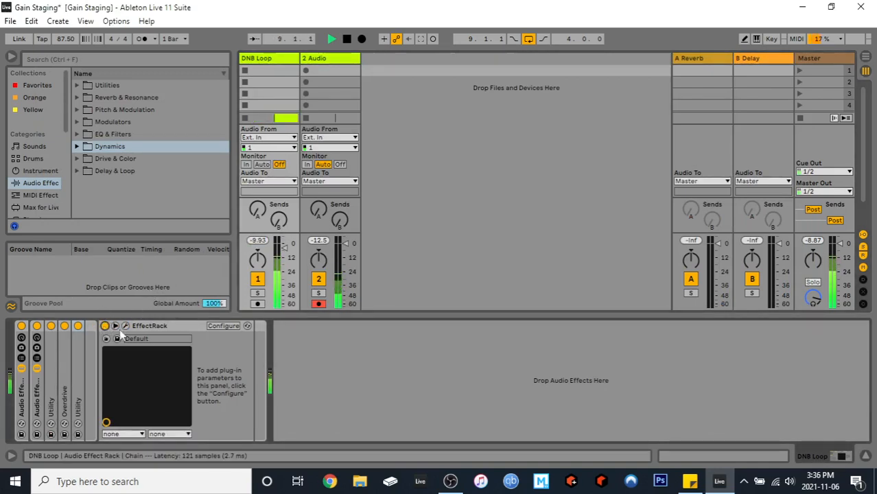
Stop playback and view the DNB Loop device chain with the outer Audio Effect Rack collapsed and expanded.
click(139, 340)
mouse_move(136, 334)
mouse_down()
mouse_move(78, 340)
mouse_move(130, 341)
mouse_up()
click(285, 355)
double_click(22, 384)
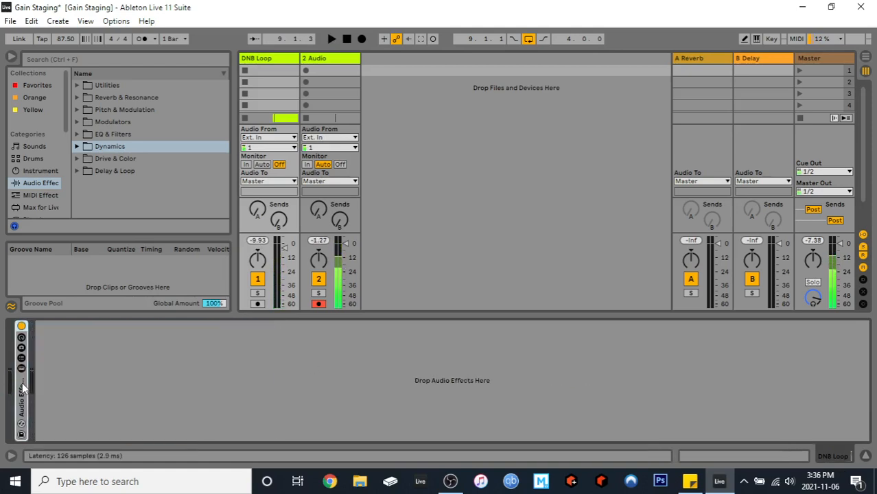
double_click(22, 387)
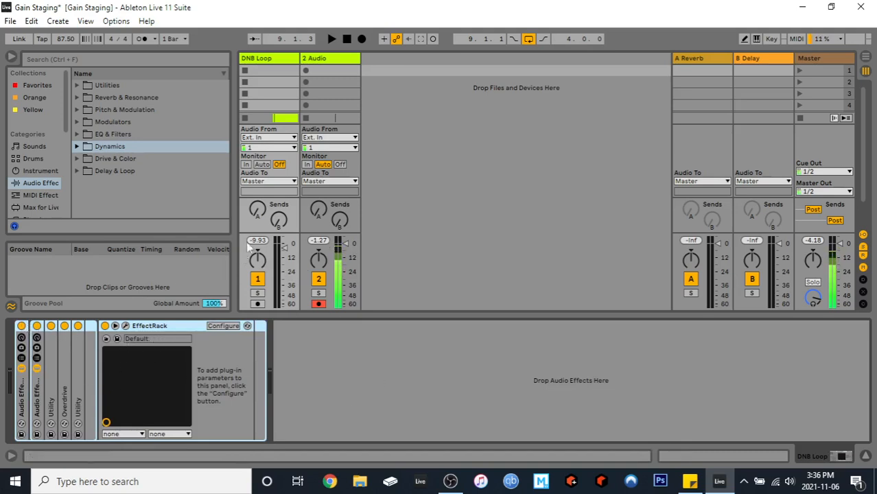
Play the DNB Loop and compare its peak level with the outer Audio Effect Rack active and bypassed, resetting the peak reading between passes.
click(256, 241)
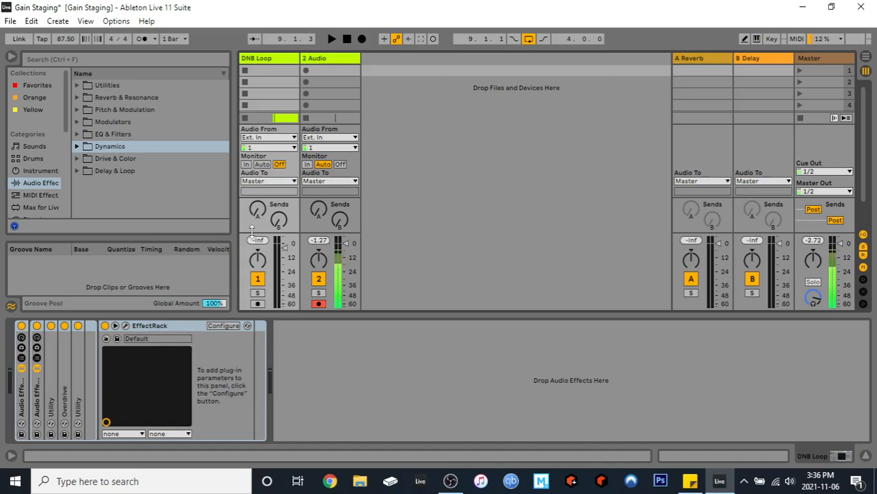
key(space)
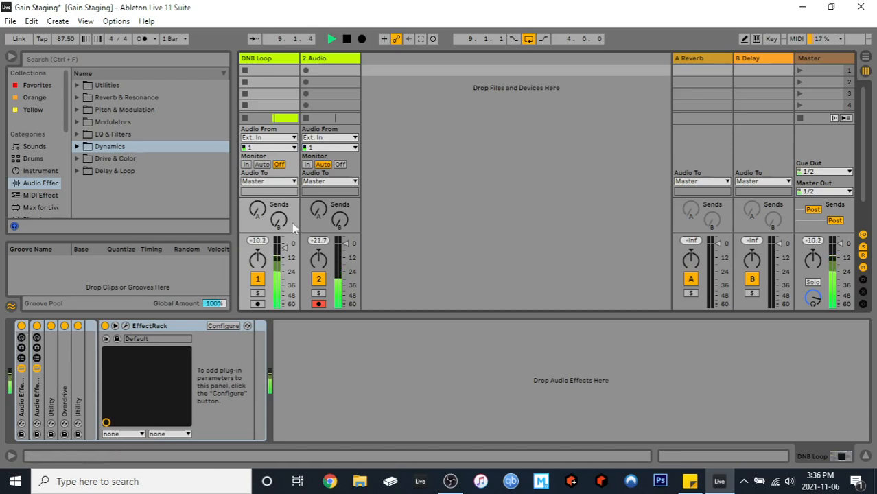
click(21, 326)
click(255, 241)
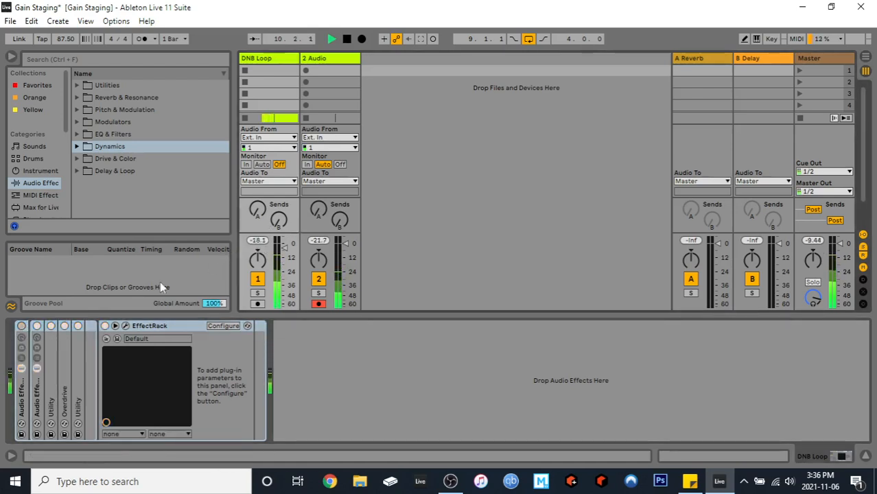
click(21, 326)
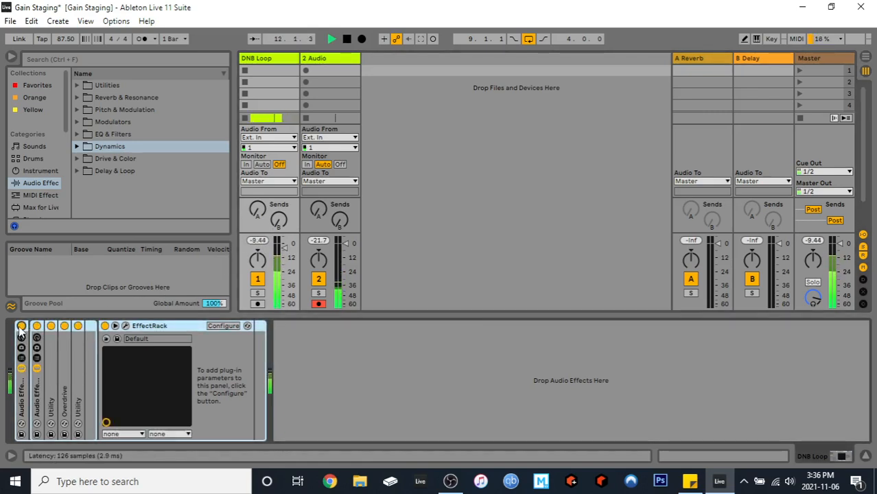
key(space)
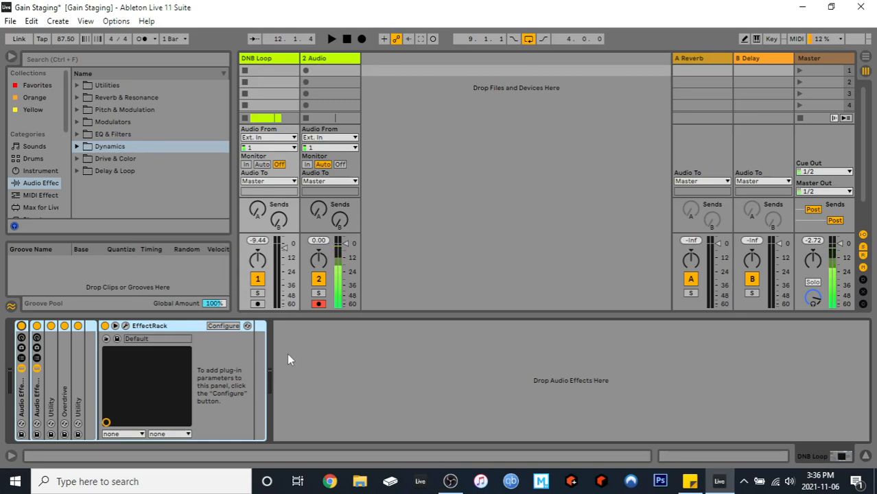
Expand Overdrive to review its settings, collapse it again and switch to OBS.
double_click(61, 381)
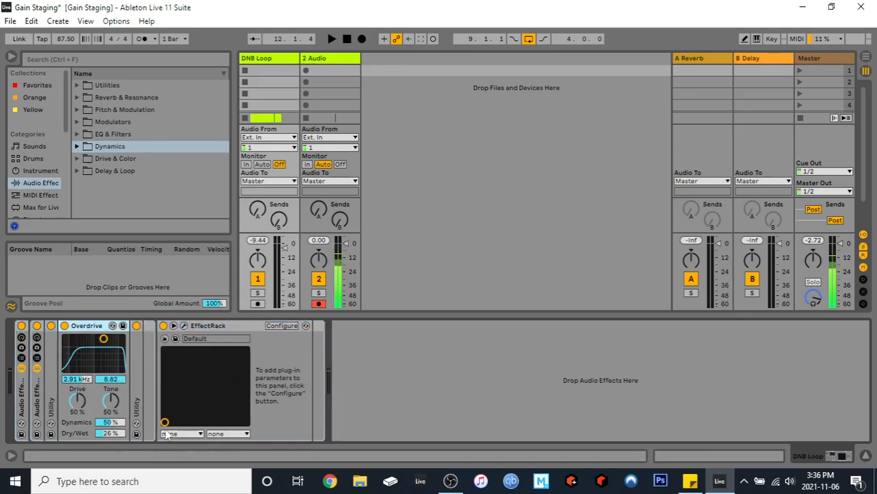
double_click(89, 327)
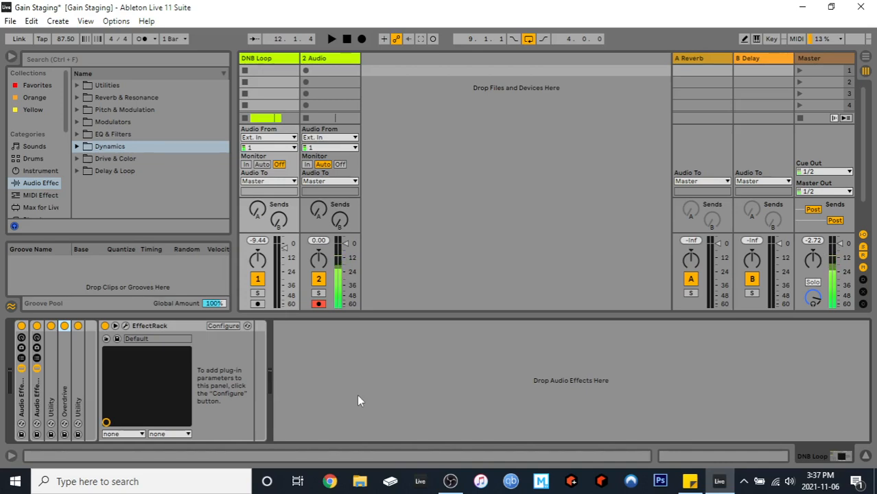
click(450, 480)
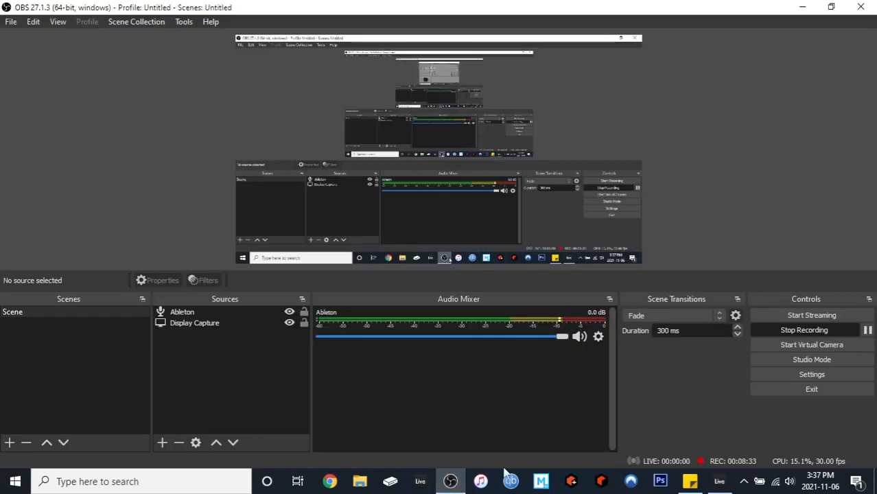